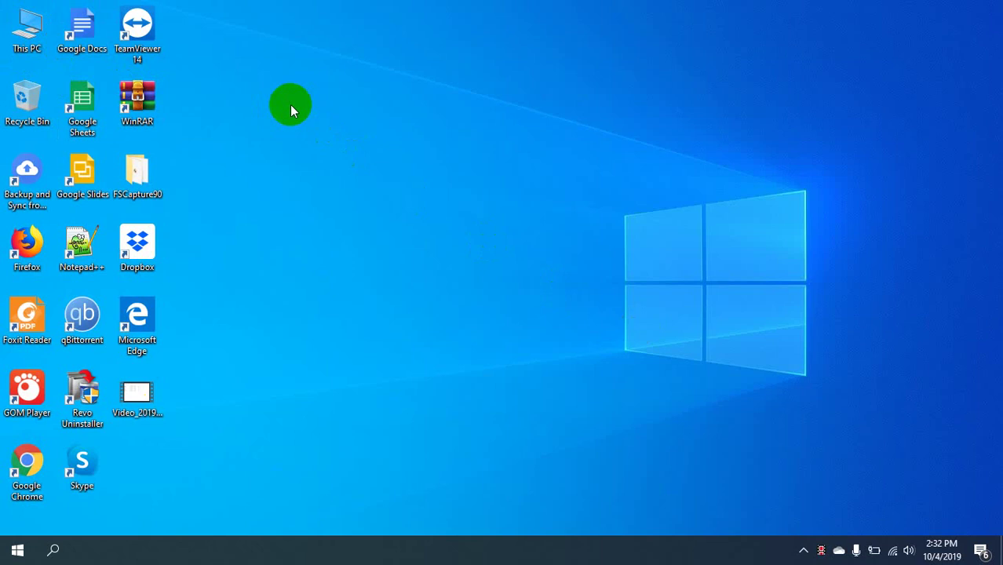
# - Extract the Wondershare Filmora 9.1.4.11 Full ZIP archive on the ESD-USB (G:) drive into a folder of the same name
pyautogui.doubleClick(30, 33)
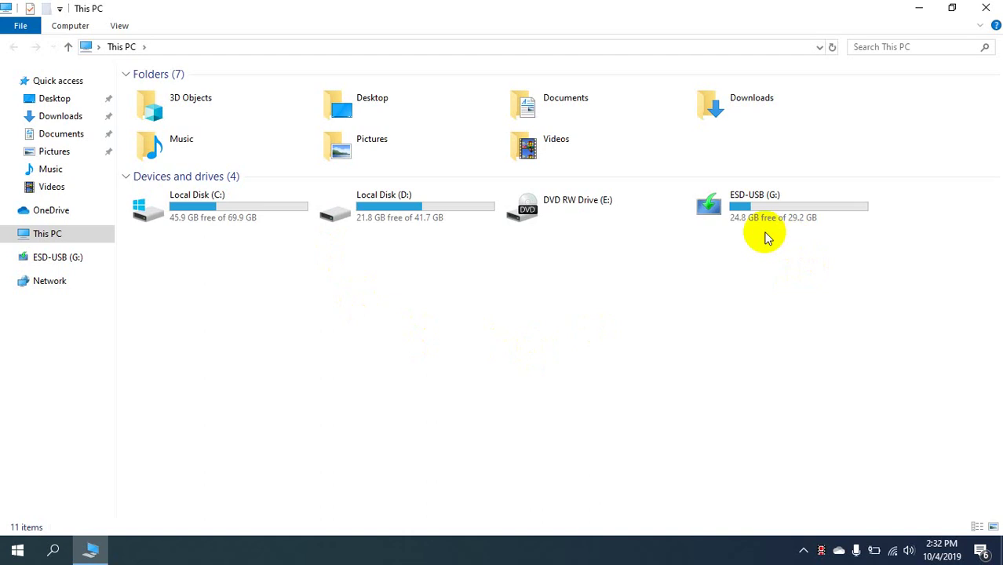
pyautogui.click(59, 259)
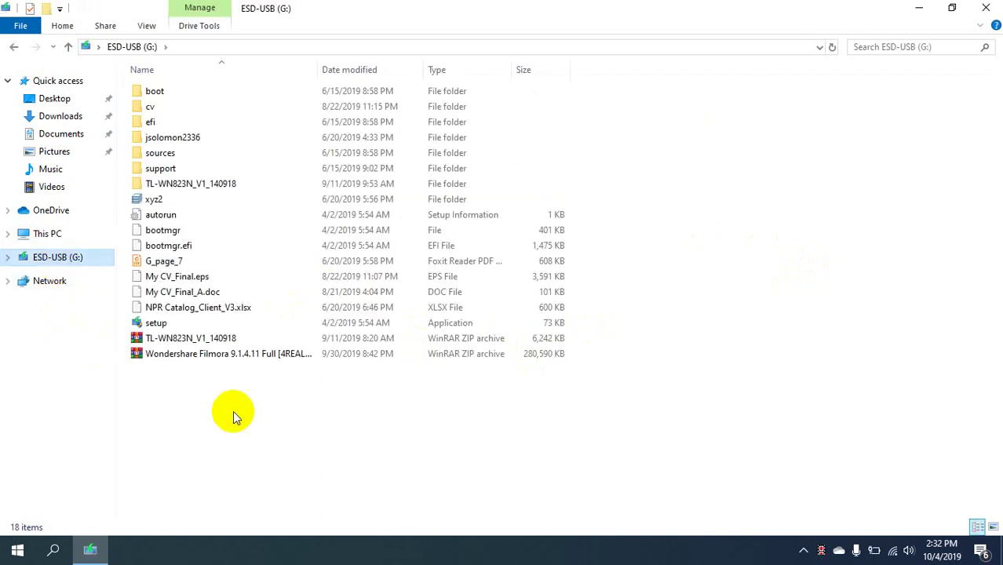
pyautogui.click(183, 357)
pyautogui.rightClick(184, 357)
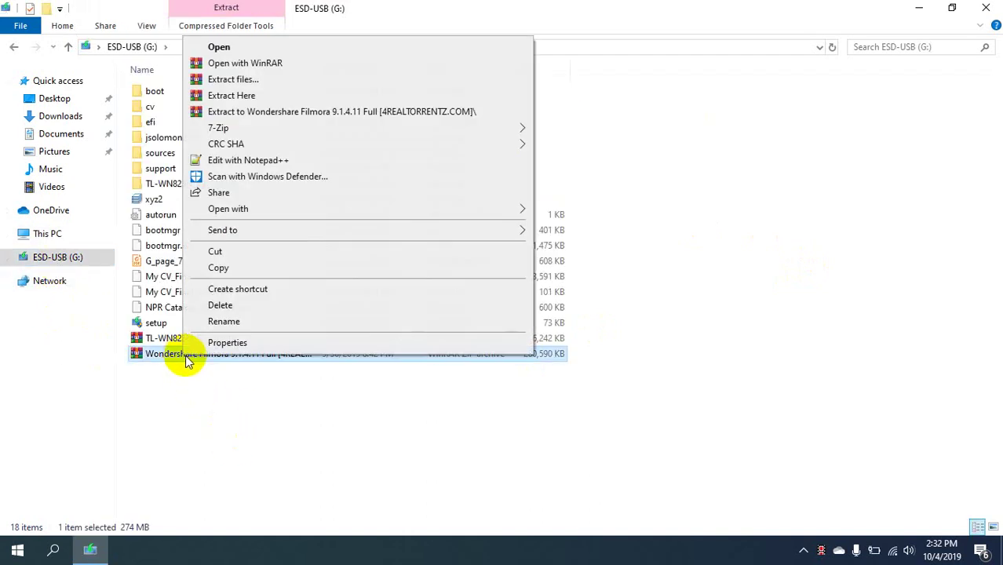
pyautogui.click(263, 112)
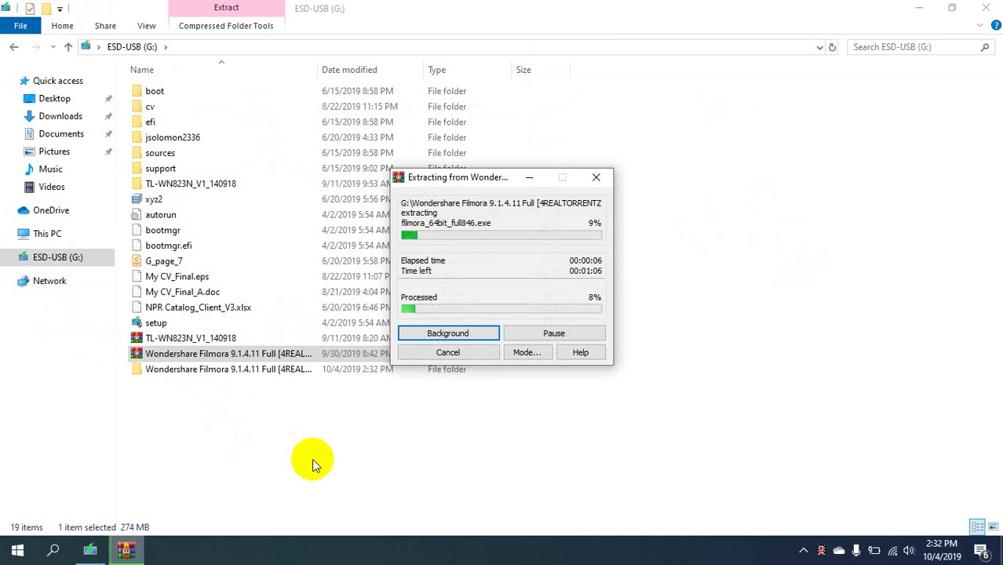
pyautogui.moveTo(481, 181); pyautogui.dragTo(579, 135)
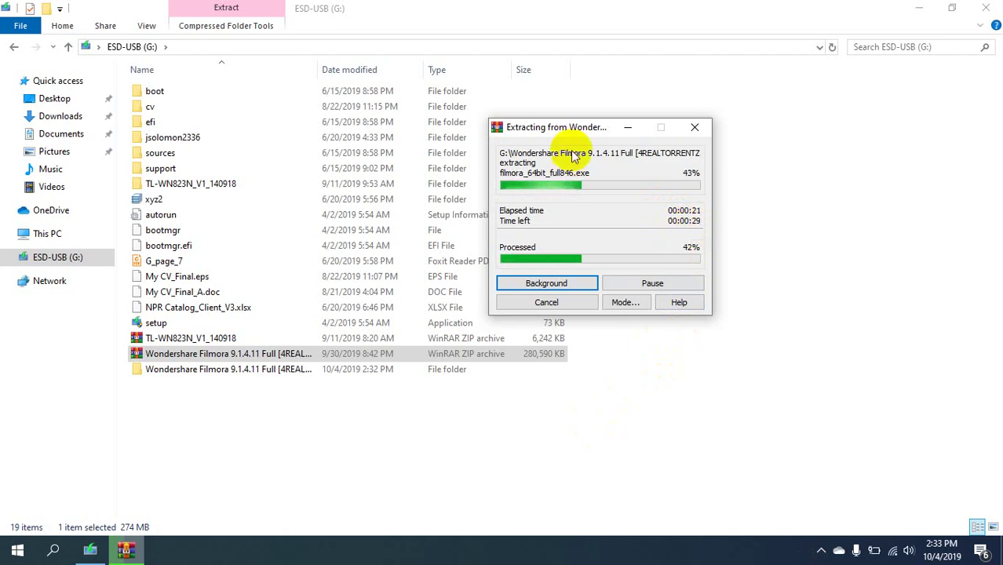
pyautogui.moveTo(579, 133); pyautogui.dragTo(452, 125)
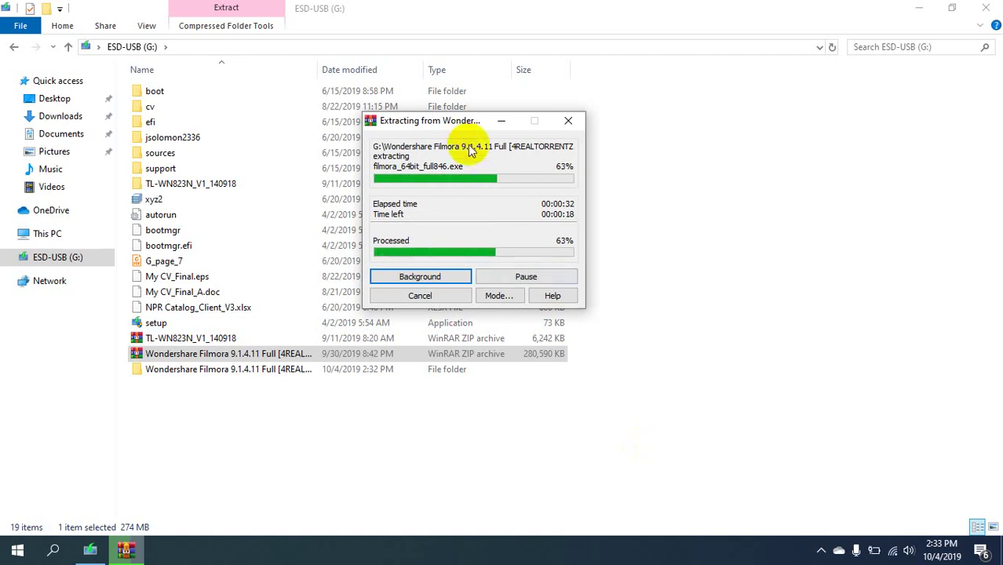
pyautogui.moveTo(463, 128); pyautogui.dragTo(673, 126)
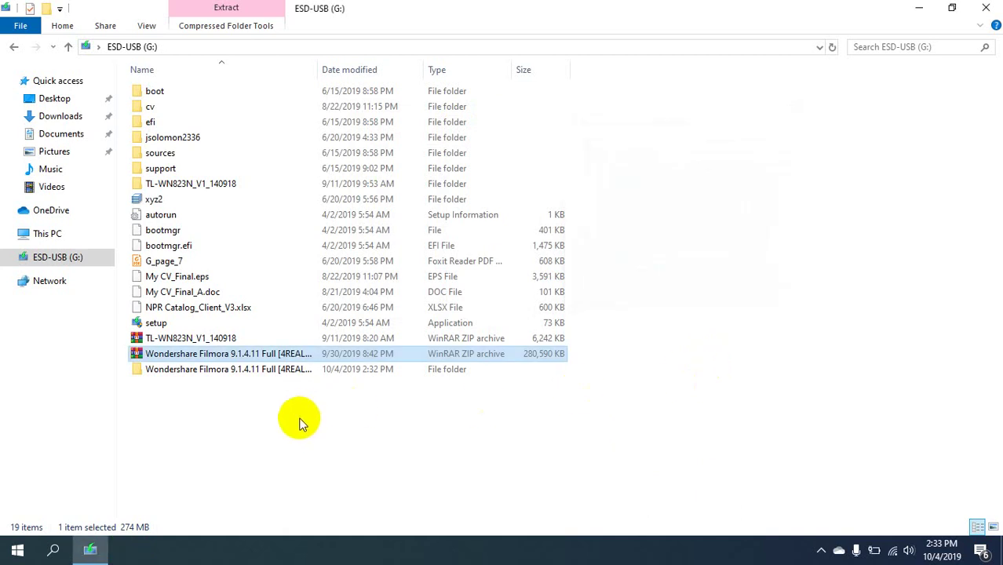
# - Run the filmora_64bit_full846 installer from the extracted folder, accept the license agreement and start the installation
pyautogui.doubleClick(213, 370)
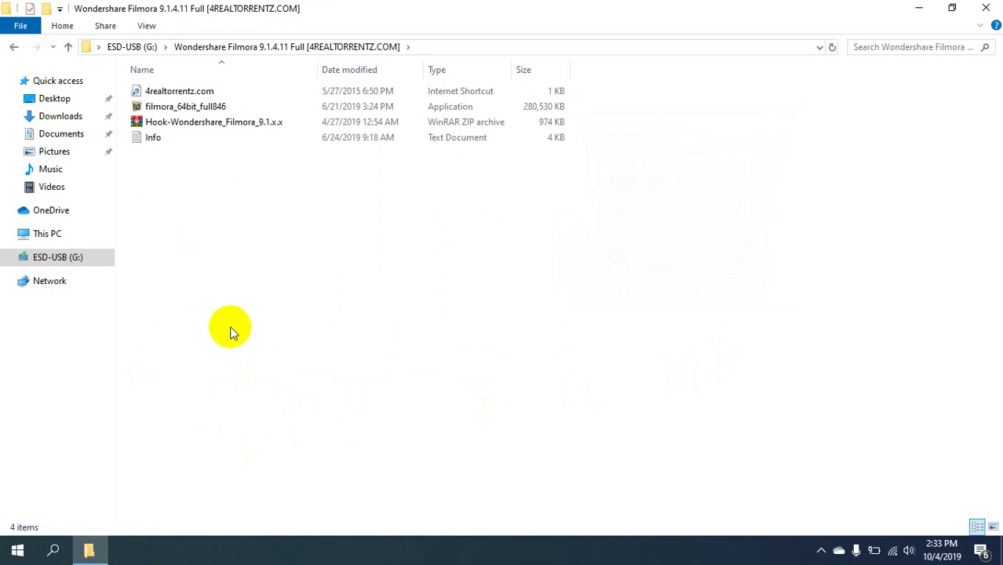
pyautogui.click(187, 111)
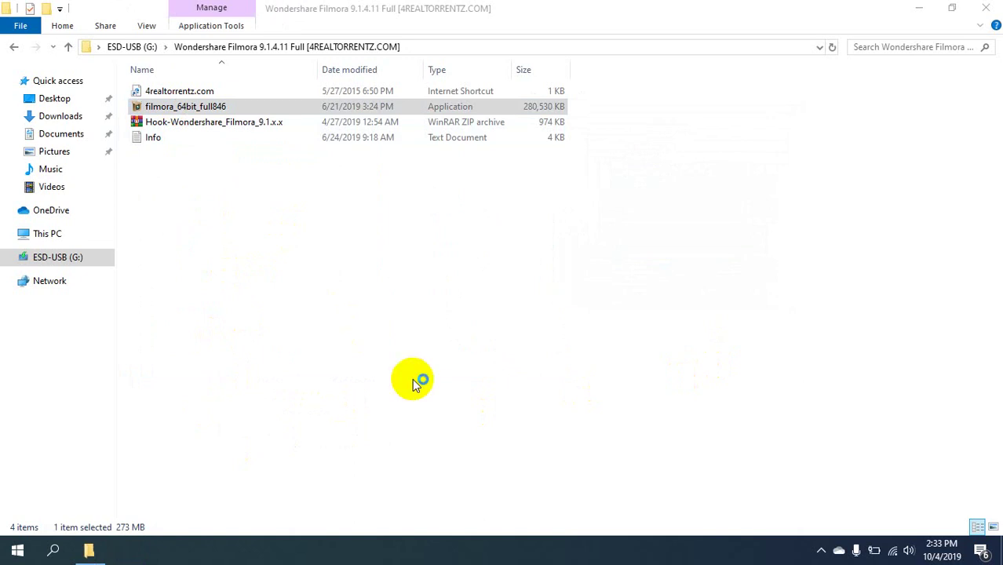
pyautogui.click(506, 308)
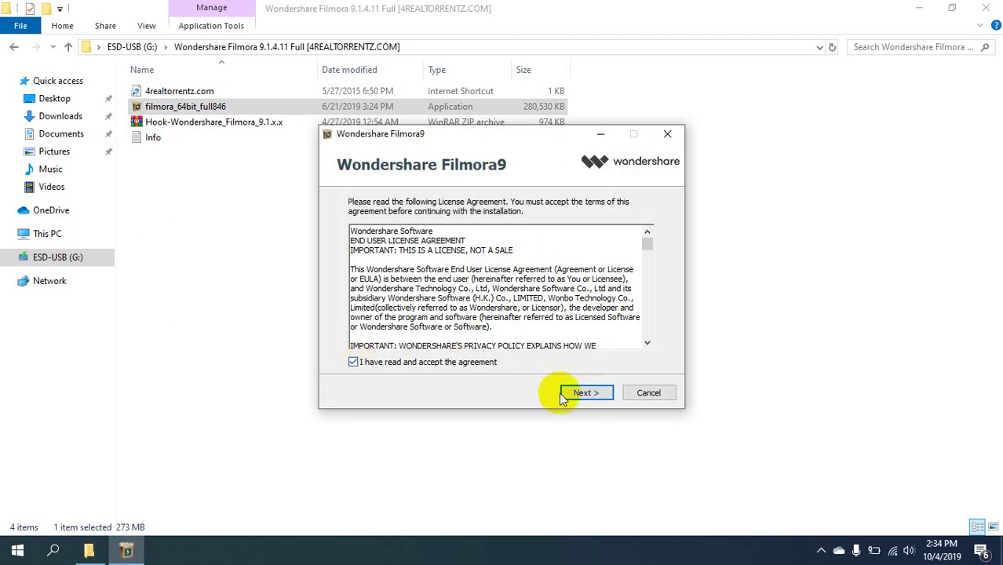
pyautogui.click(579, 393)
pyautogui.click(580, 394)
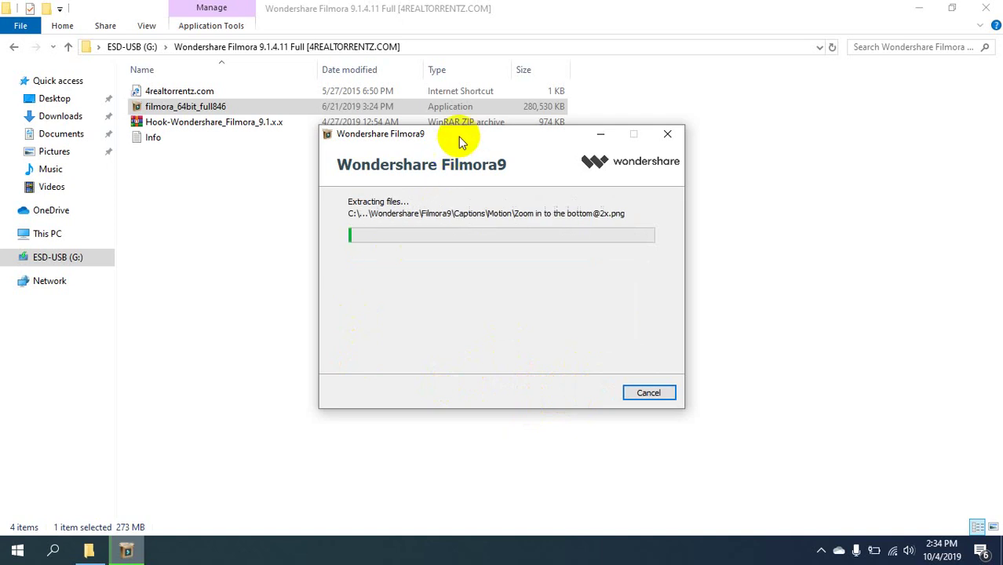
# - Extract the Hook-Wondershare_Filmora_9.1.x.x ZIP archive into its own folder while the installer runs
pyautogui.moveTo(470, 136); pyautogui.dragTo(514, 108)
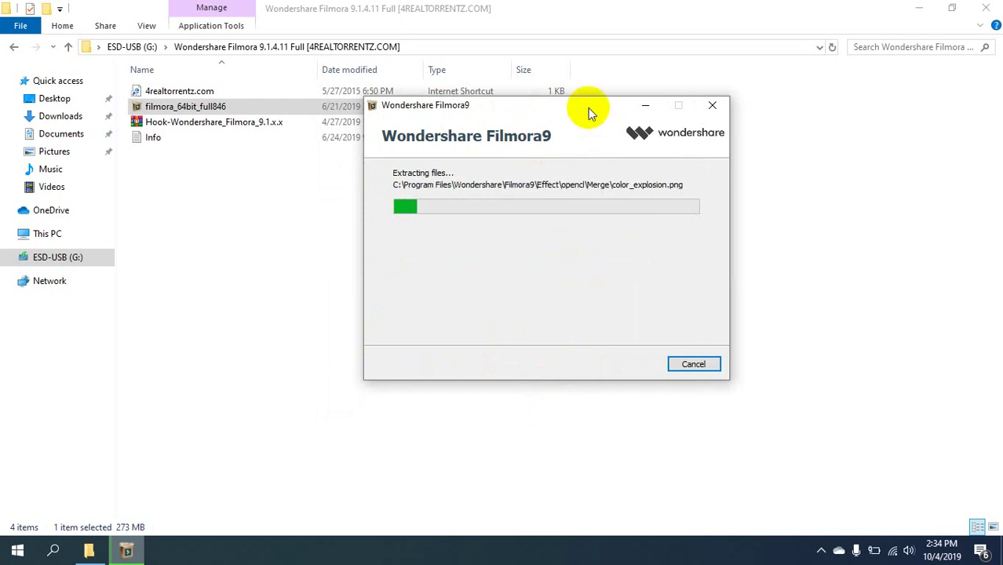
pyautogui.moveTo(588, 112); pyautogui.dragTo(652, 116)
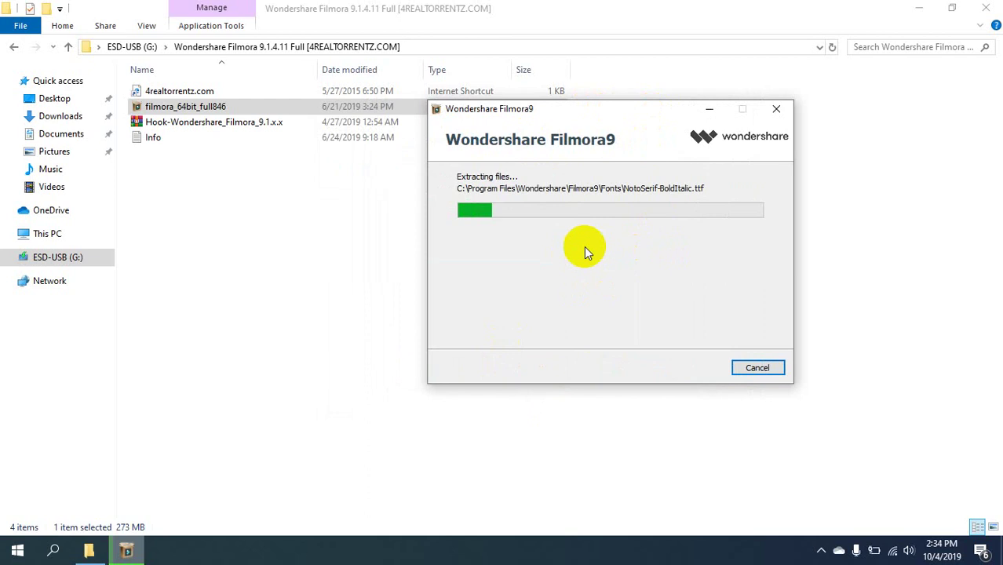
pyautogui.click(240, 132)
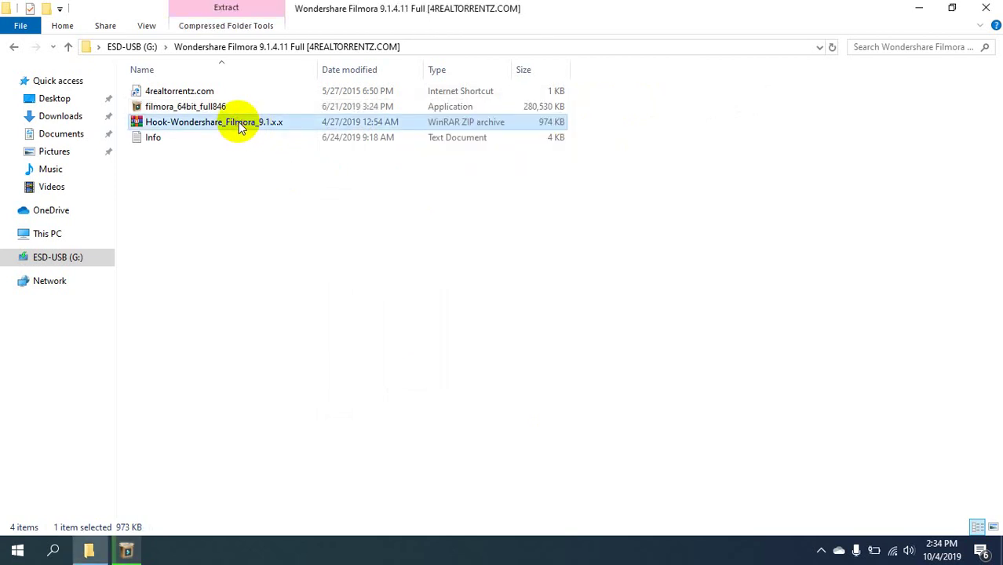
pyautogui.rightClick(239, 125)
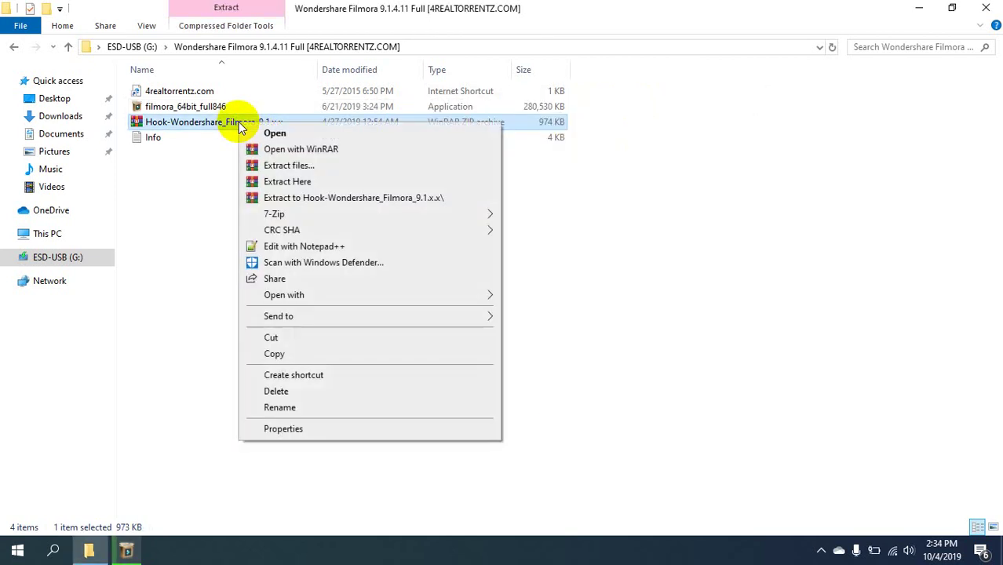
pyautogui.click(300, 198)
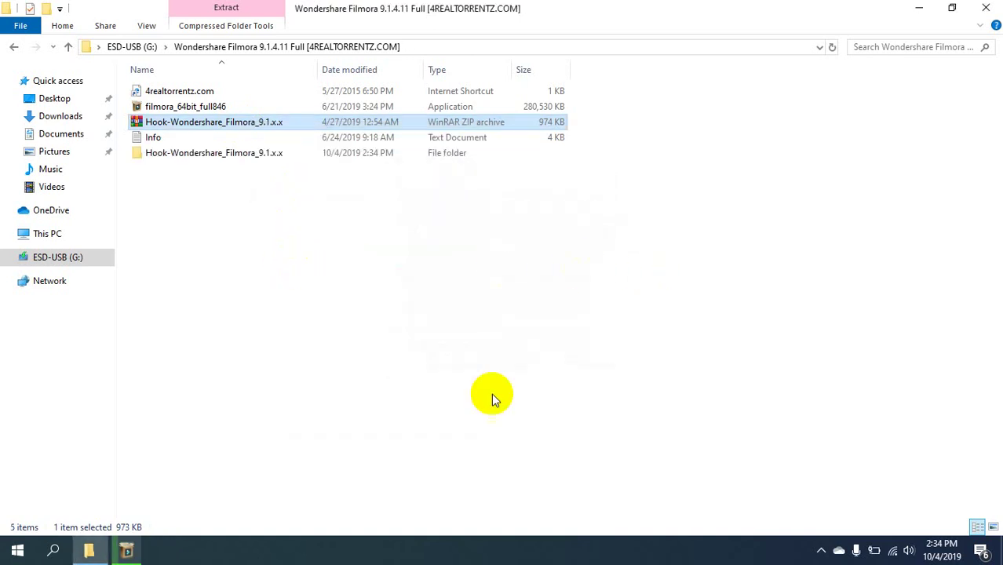
# - Select PYG64.dll and winmm.dll in the extracted Hook-Wondershare_Filmora_9.1.x.x folder and minimize the folder window
pyautogui.click(130, 553)
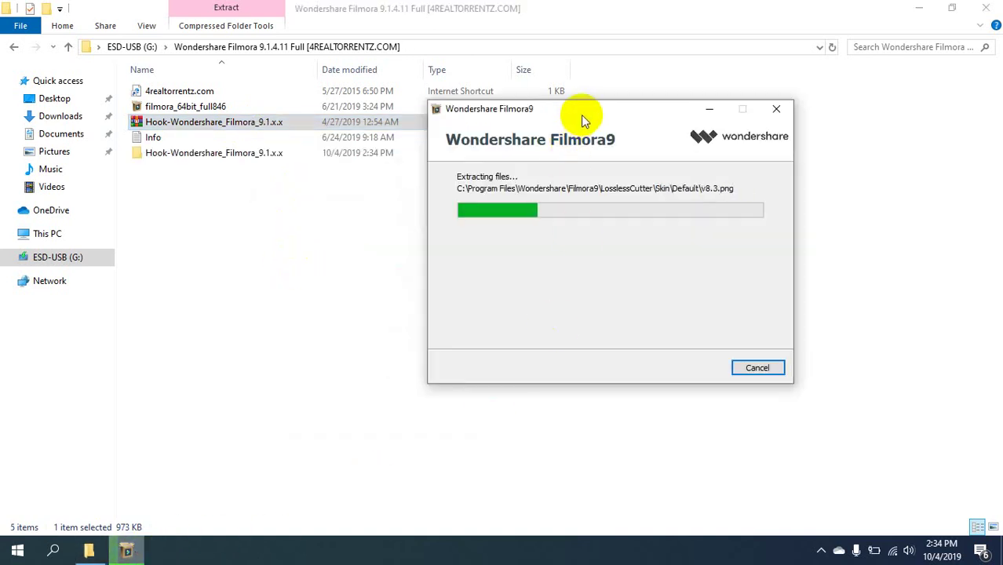
pyautogui.moveTo(581, 114); pyautogui.dragTo(626, 109)
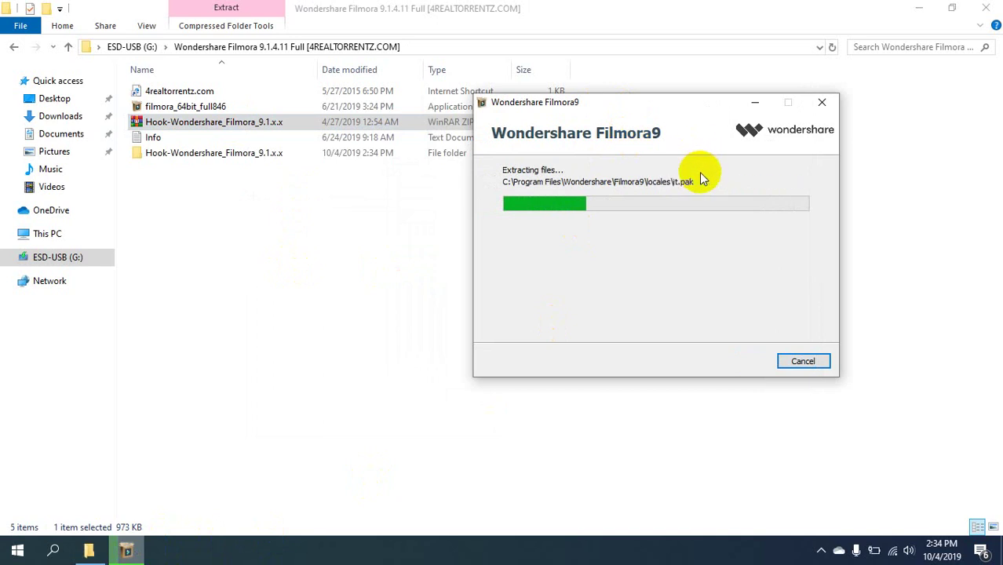
pyautogui.doubleClick(235, 153)
pyautogui.moveTo(231, 168); pyautogui.dragTo(186, 86)
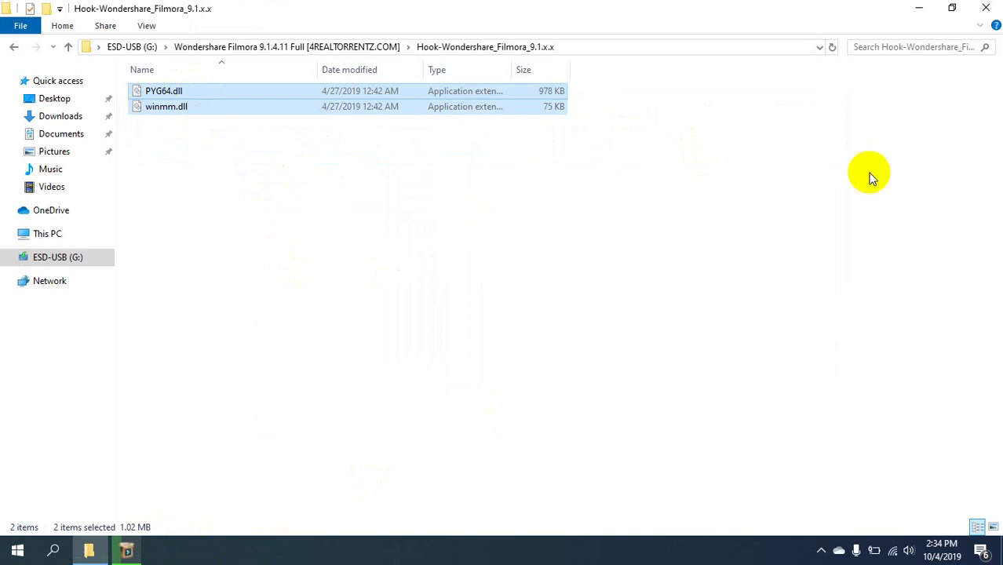
pyautogui.click(919, 9)
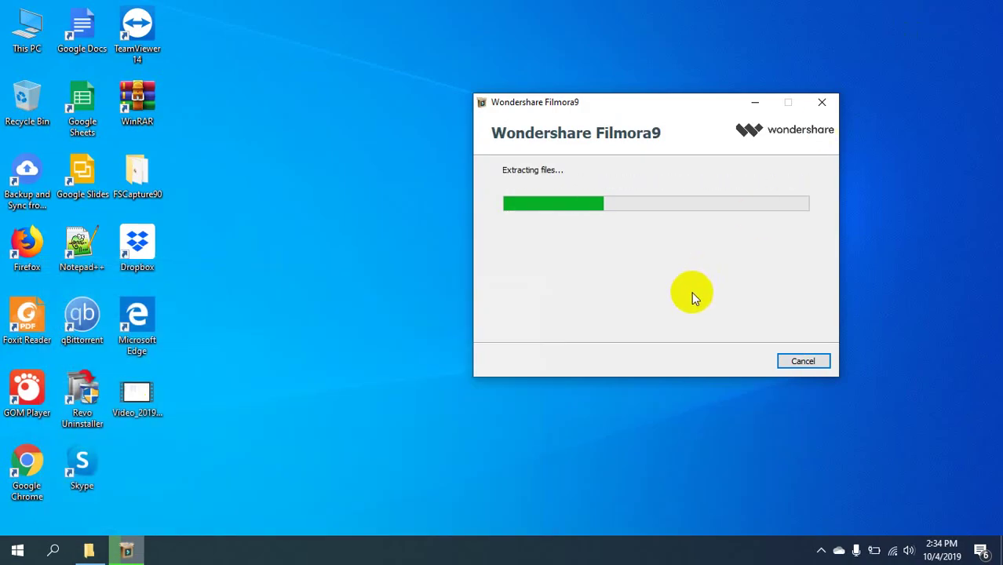
pyautogui.moveTo(672, 107); pyautogui.dragTo(501, 96)
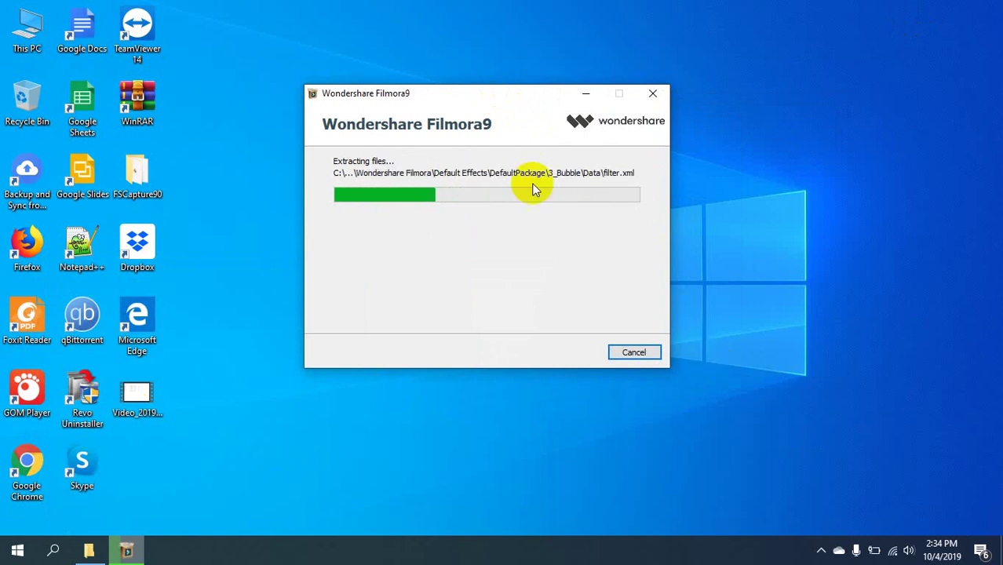
pyautogui.moveTo(488, 92); pyautogui.dragTo(520, 83)
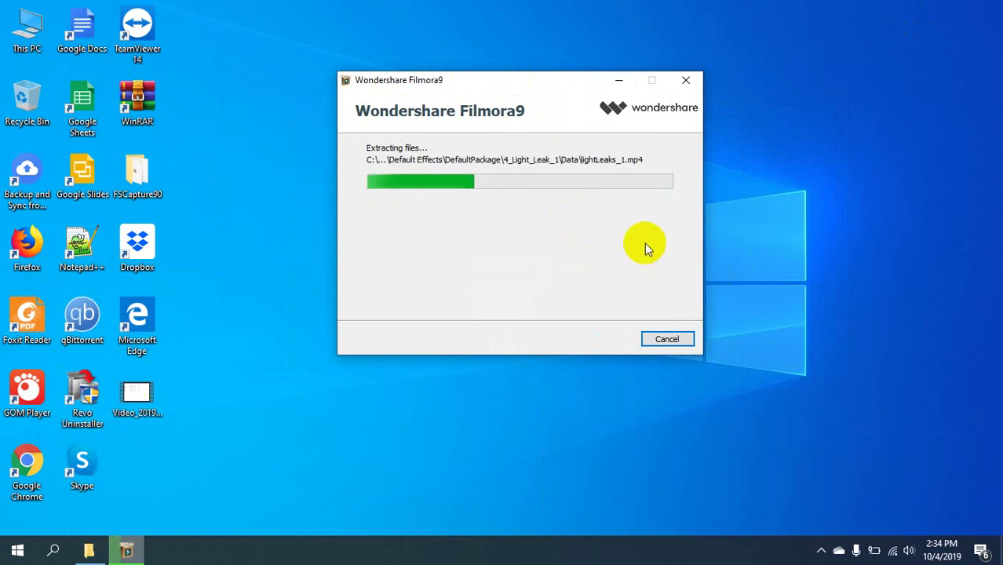
pyautogui.click(841, 163)
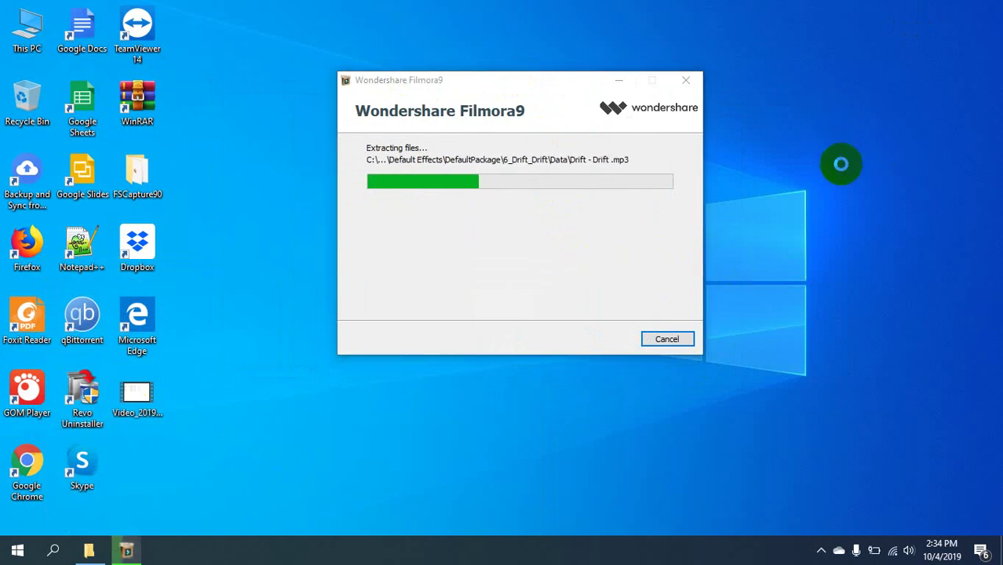
pyautogui.rightClick(819, 102)
pyautogui.click(858, 149)
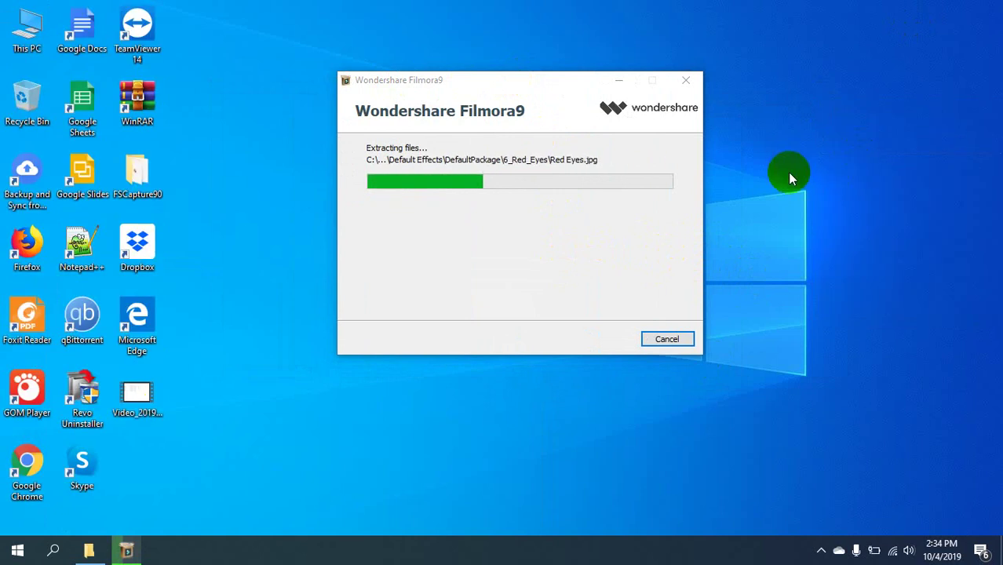
pyautogui.moveTo(552, 83); pyautogui.dragTo(515, 67)
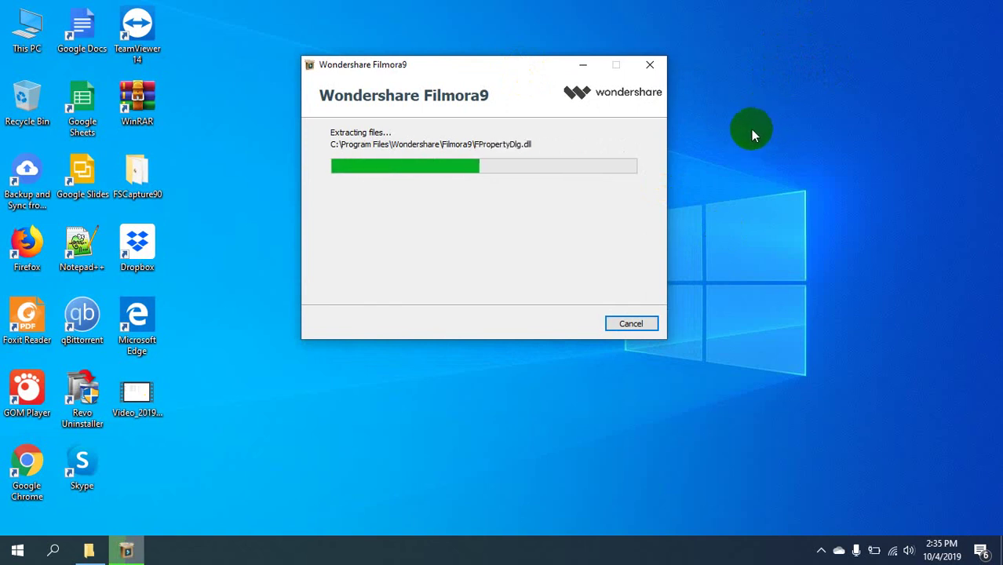
pyautogui.moveTo(508, 73); pyautogui.dragTo(560, 99)
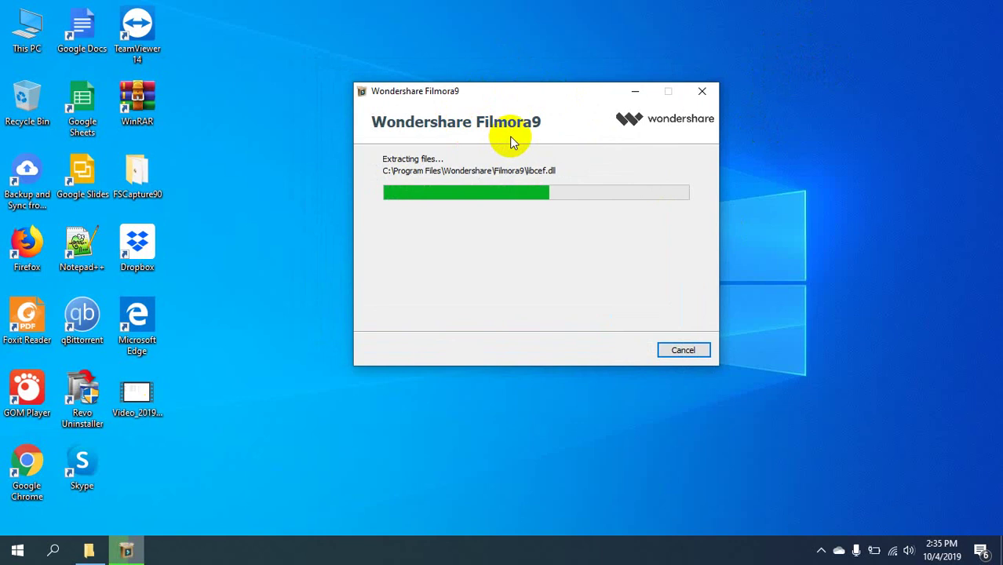
pyautogui.moveTo(509, 91); pyautogui.dragTo(468, 83)
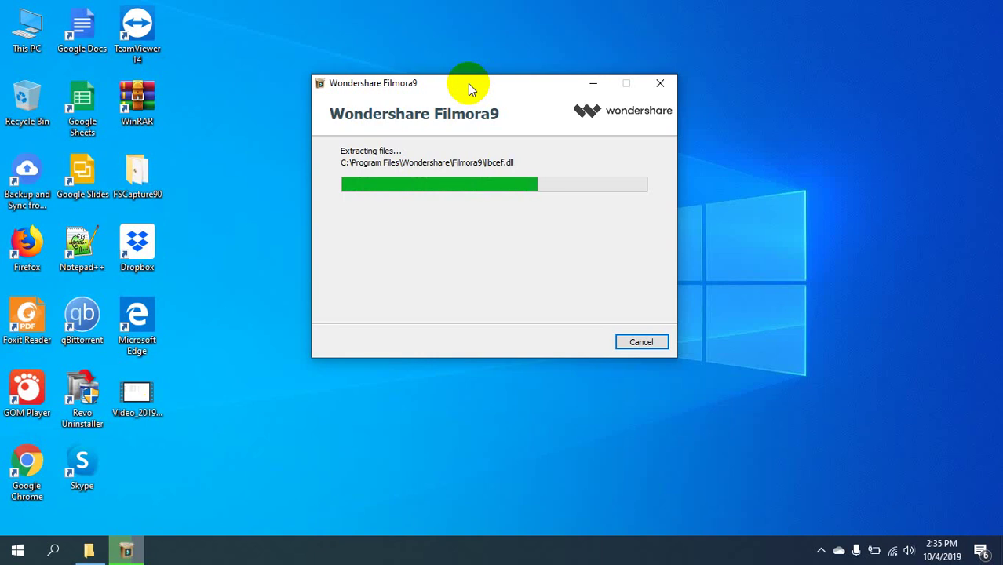
pyautogui.moveTo(468, 83); pyautogui.dragTo(466, 67)
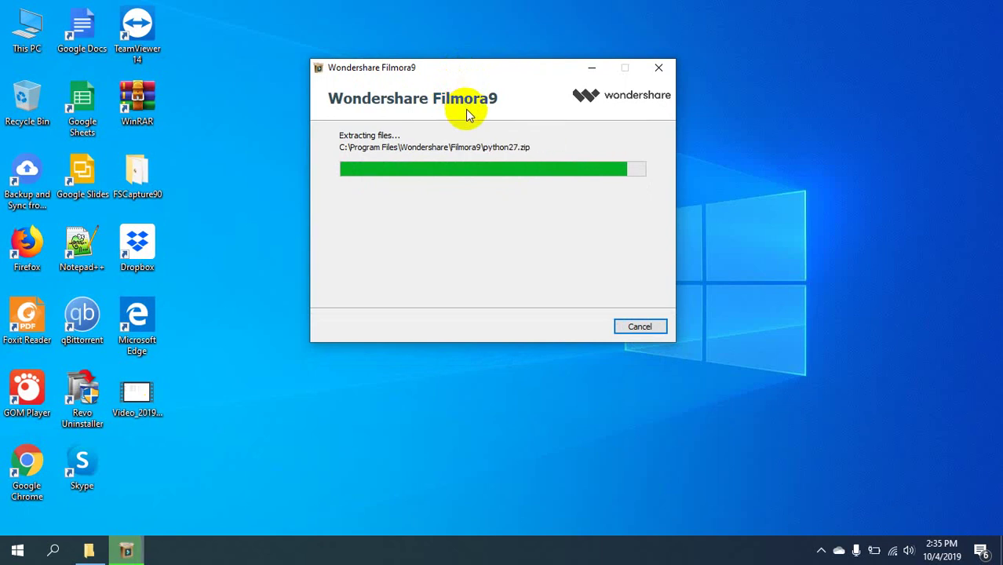
pyautogui.moveTo(508, 70); pyautogui.dragTo(480, 73)
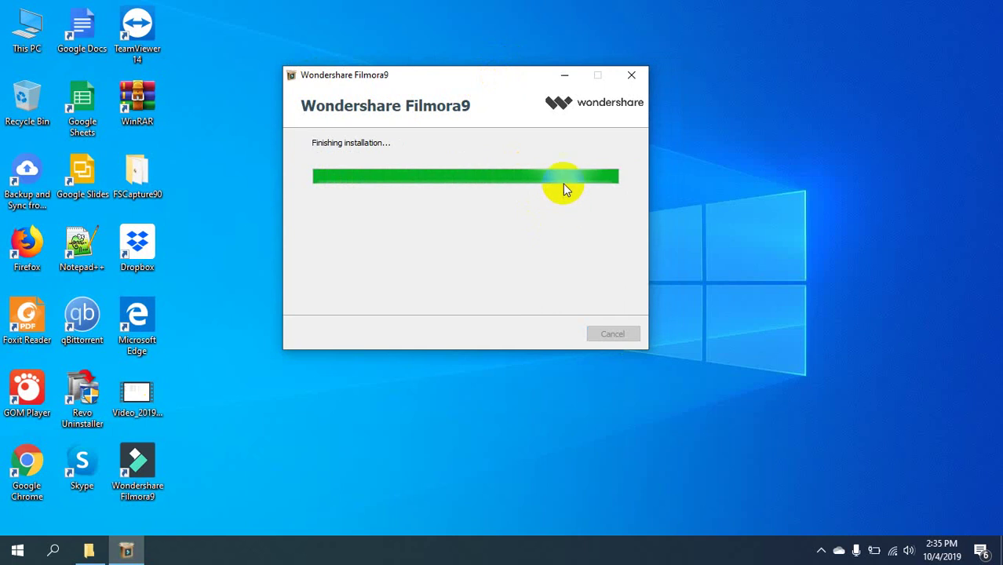
pyautogui.click(515, 57)
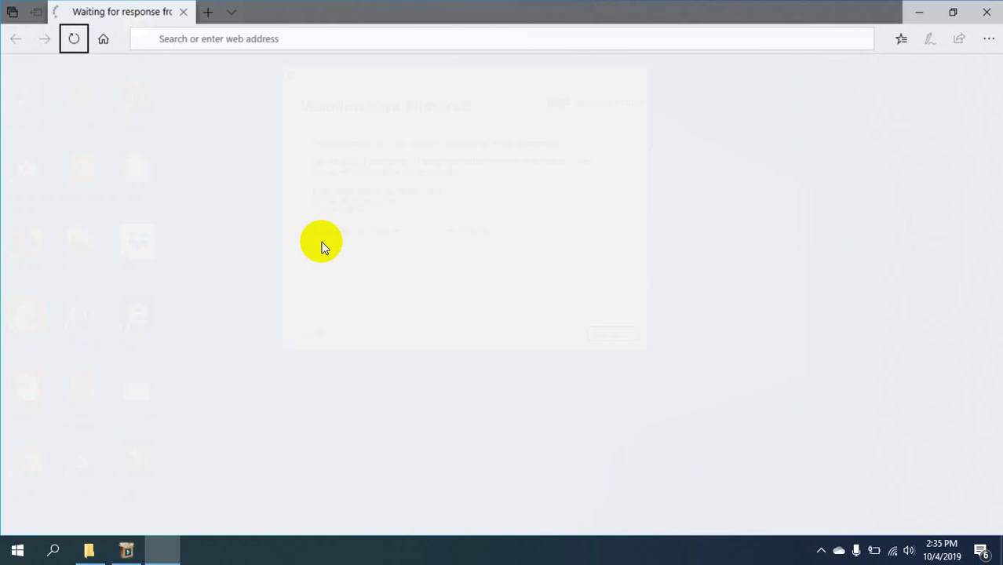
# - Close the web browser window that opened and opt out of the User Experience Improvement Program in the installer
pyautogui.click(987, 11)
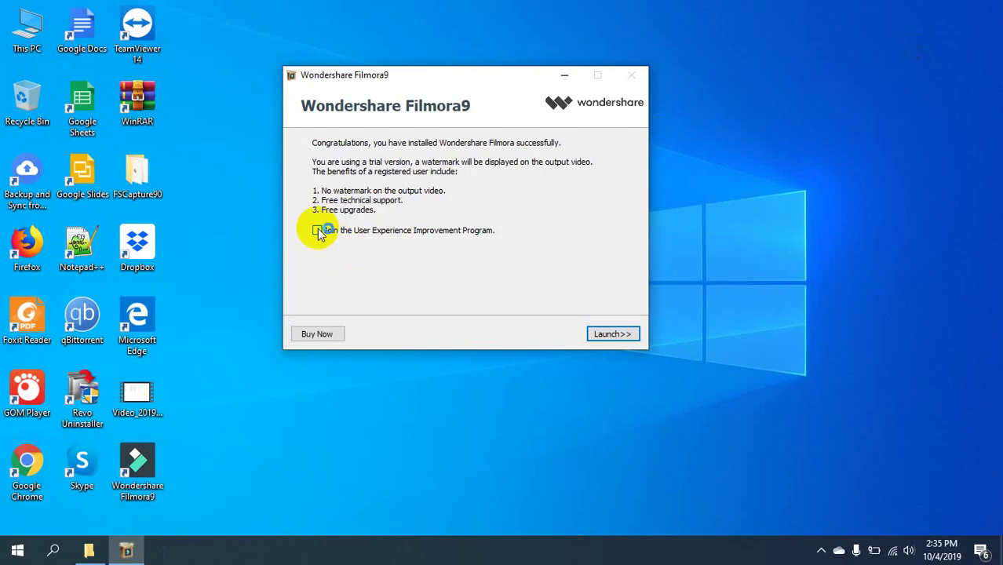
pyautogui.click(318, 231)
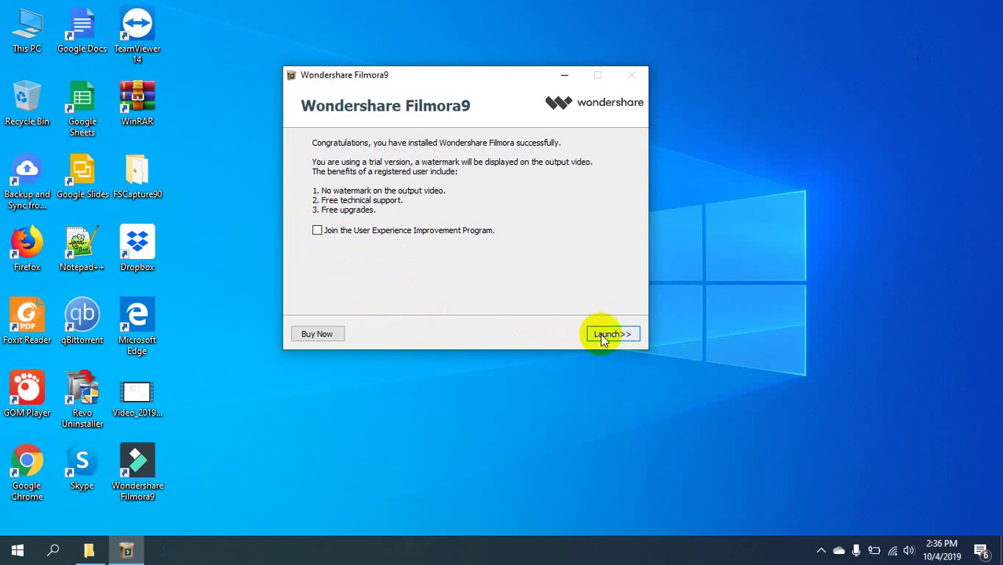
# - Open the file location of the Wondershare Filmora9 shortcut, paste PYG64.dll and winmm.dll into that Filmora9 program folder, and close the folder window
pyautogui.rightClick(133, 475)
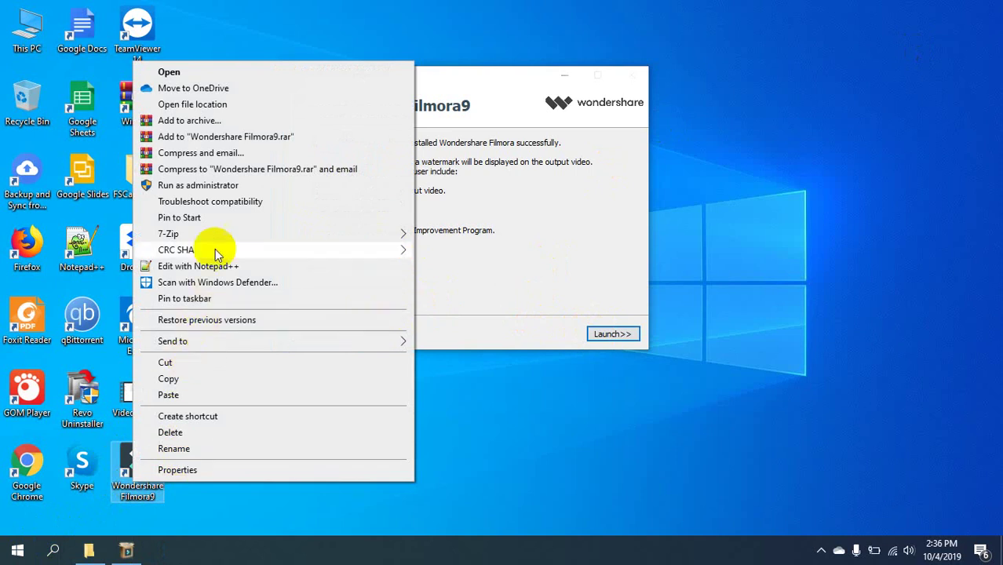
pyautogui.click(200, 109)
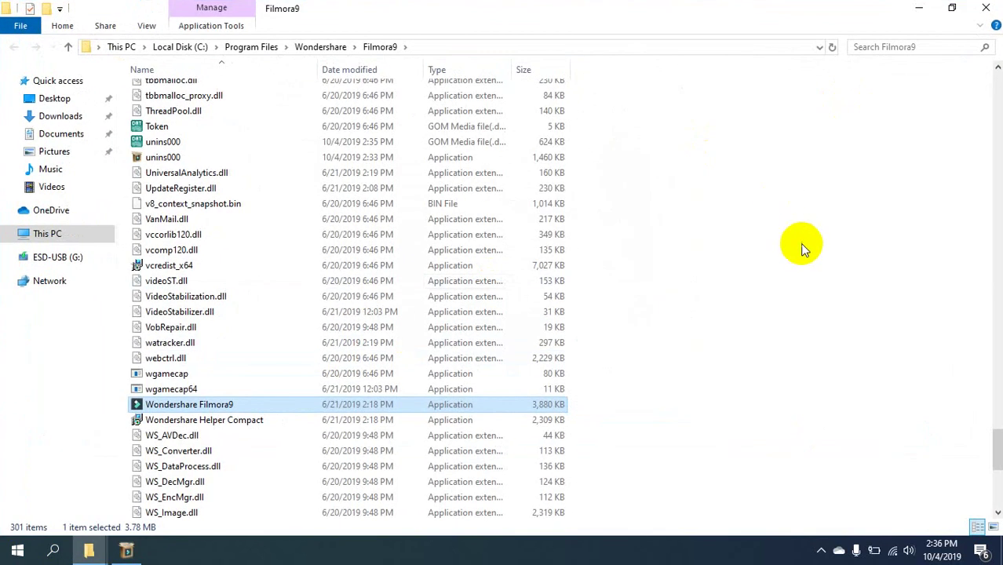
pyautogui.rightClick(808, 241)
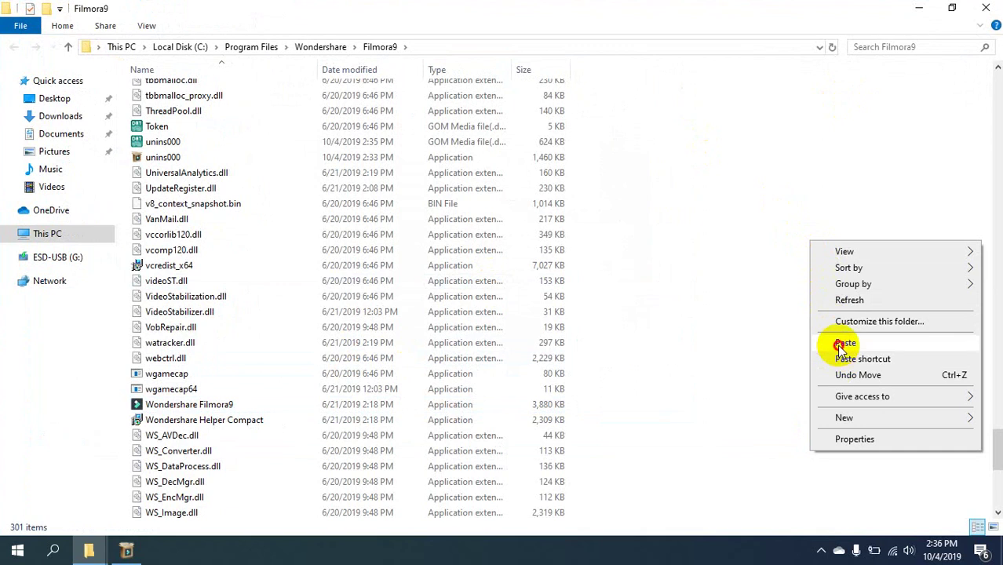
pyautogui.click(842, 344)
pyautogui.scroll(-5, 744, 328)
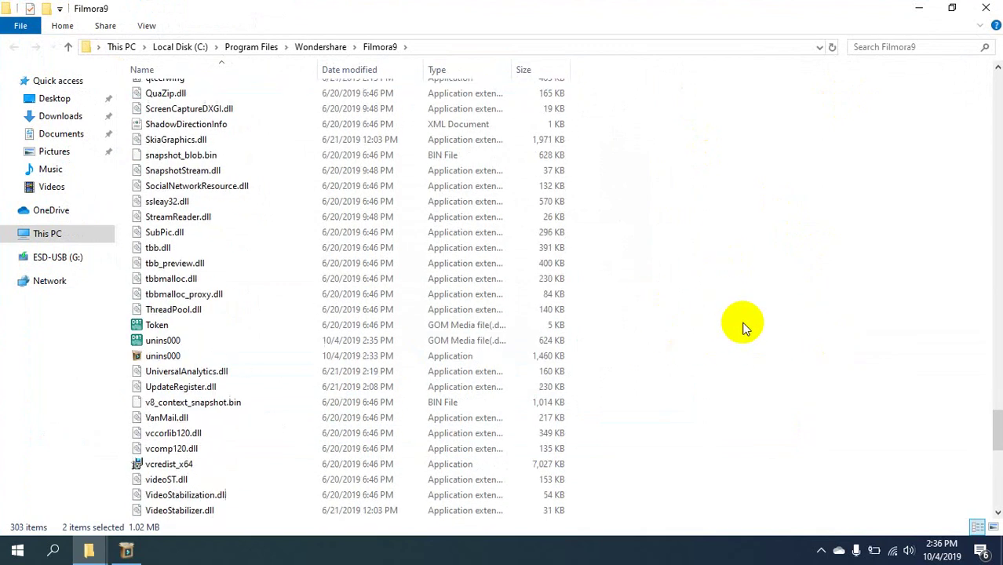
pyautogui.scroll(7, 772, 328)
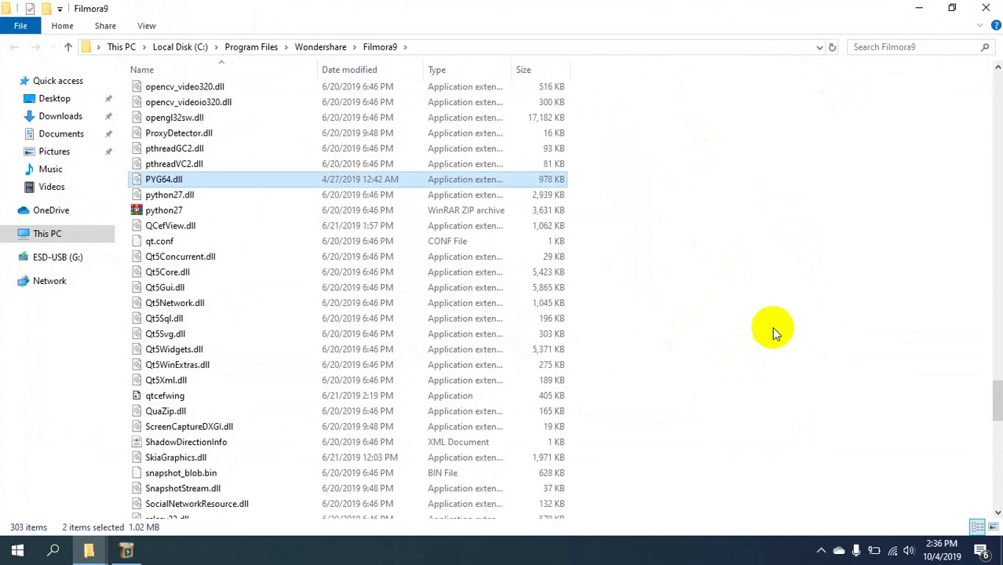
pyautogui.click(990, 8)
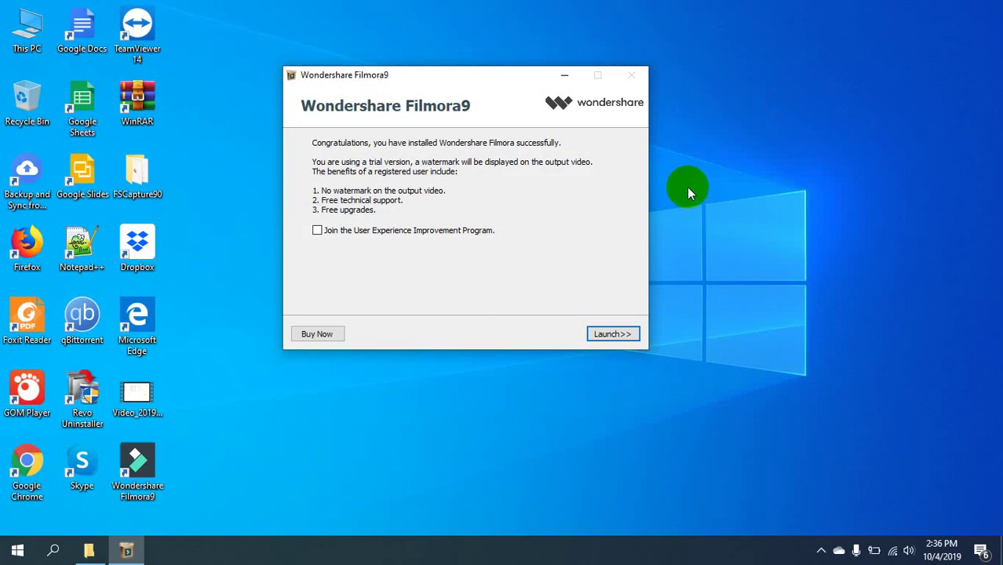
# - Launch Filmora9 from the finished installer and continue past the unsupported graphics card warning
pyautogui.click(607, 335)
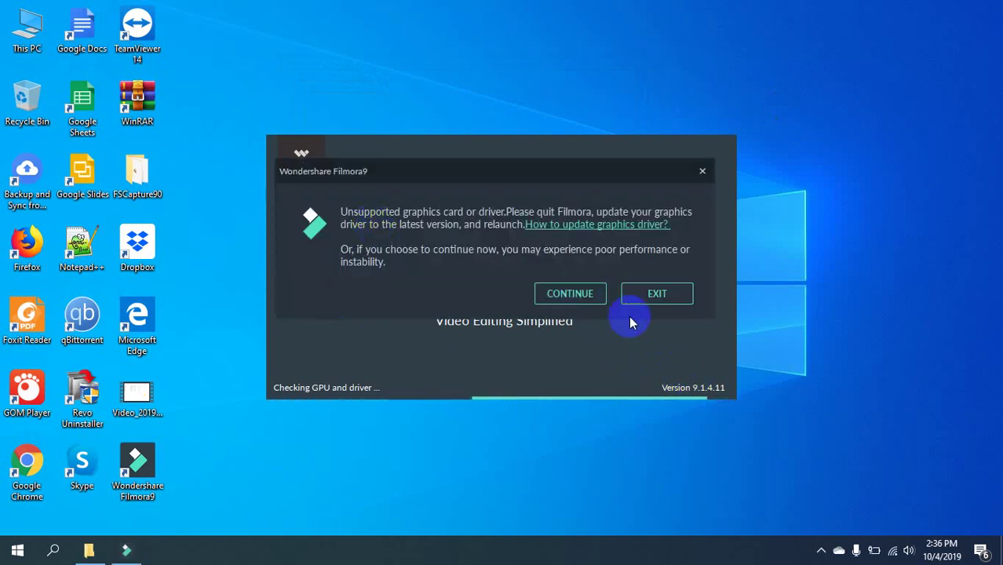
pyautogui.click(569, 294)
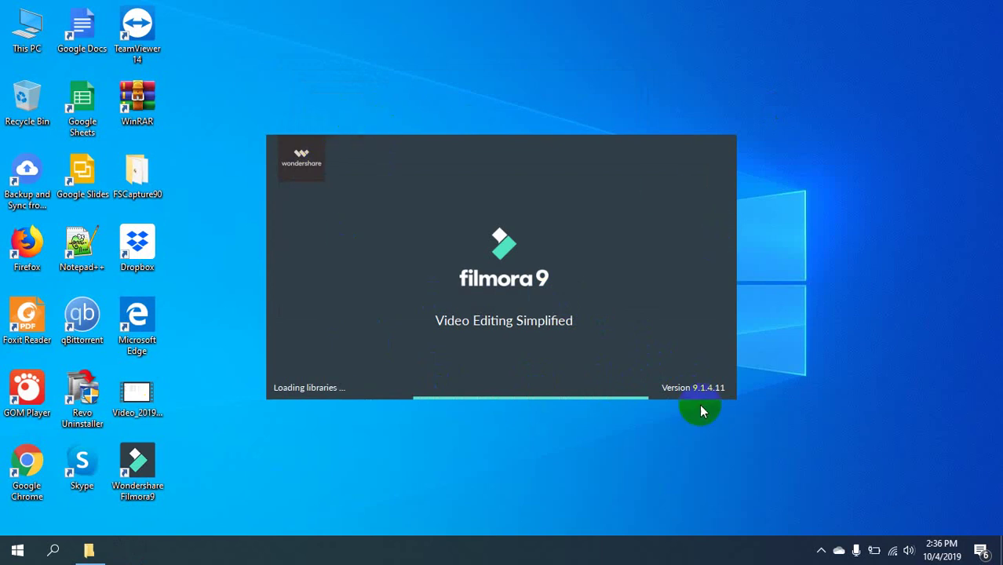
pyautogui.click(821, 550)
pyautogui.rightClick(792, 522)
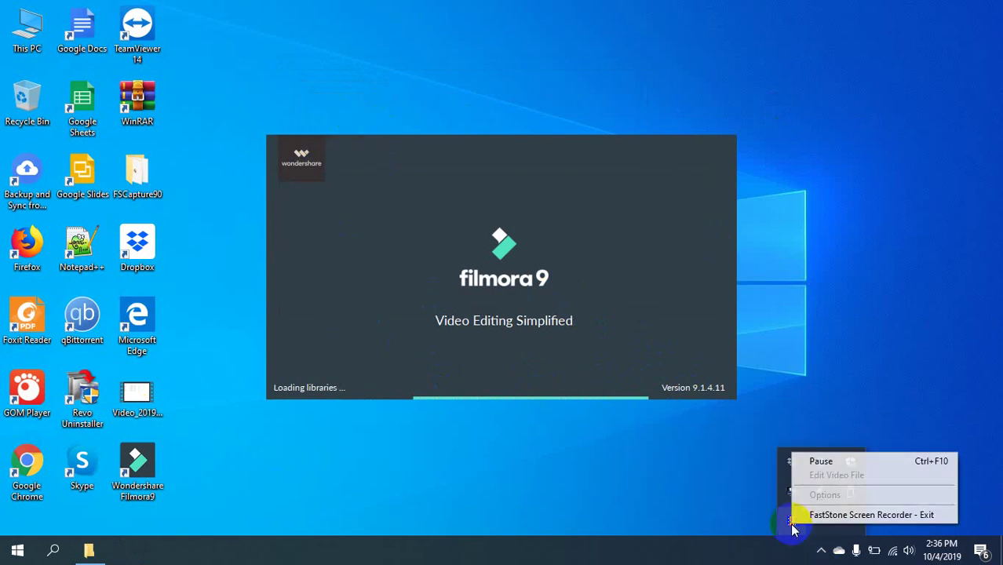